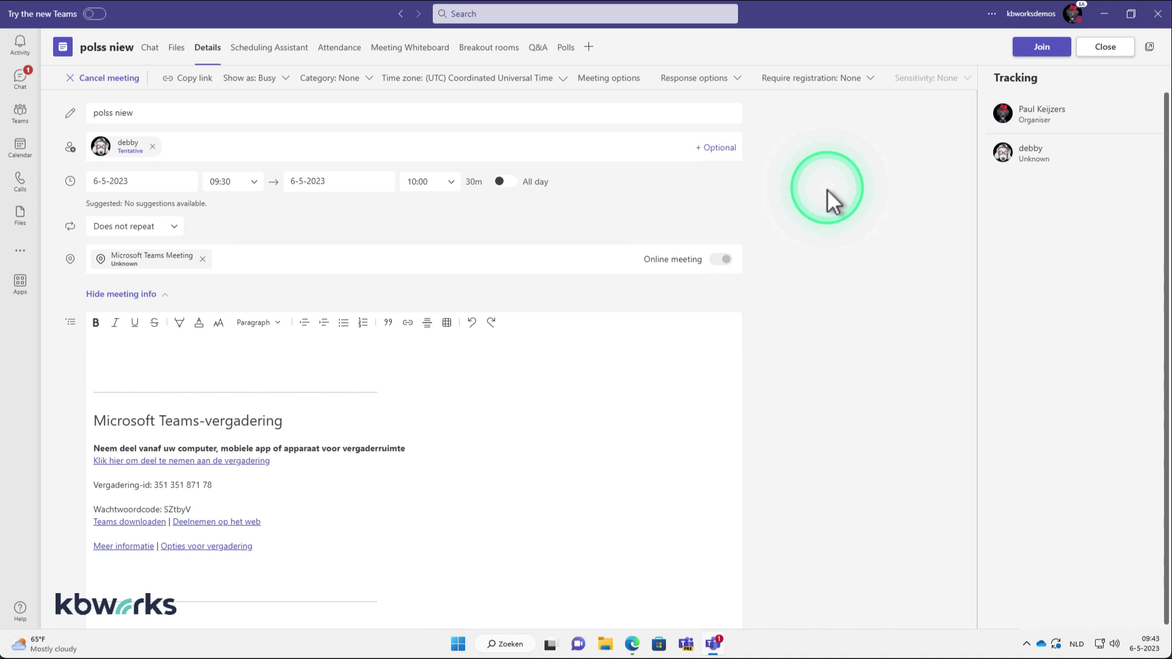
- Join the 'polss niew' meeting with audio off and maximize the meeting window
left_click(564, 54)
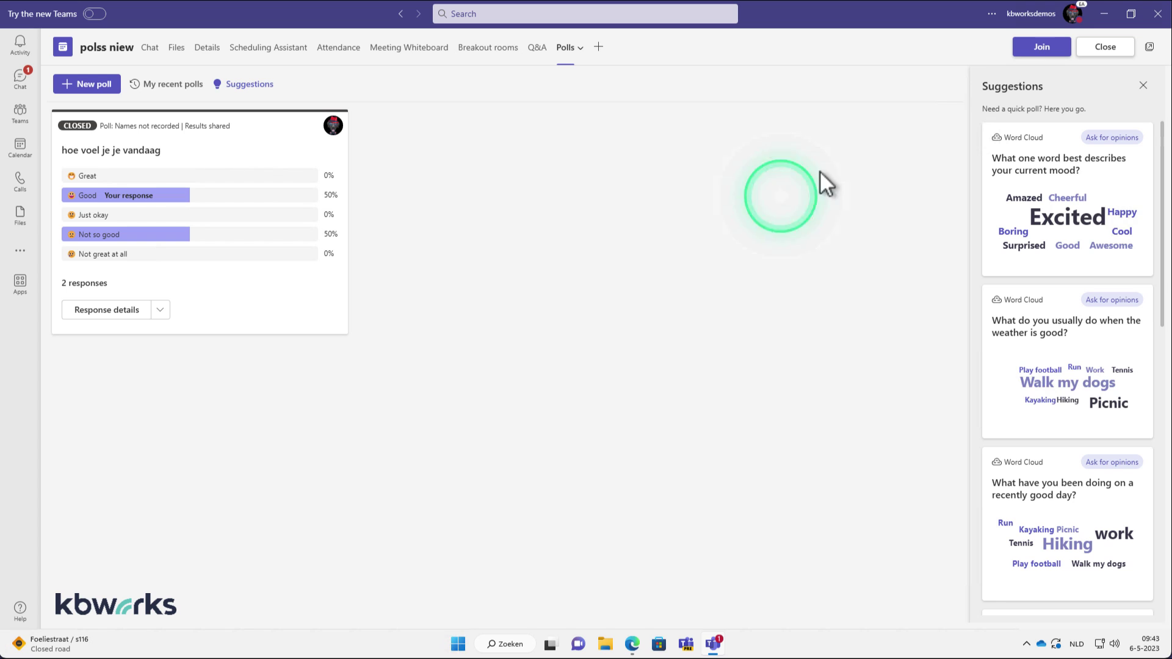
left_click(1042, 48)
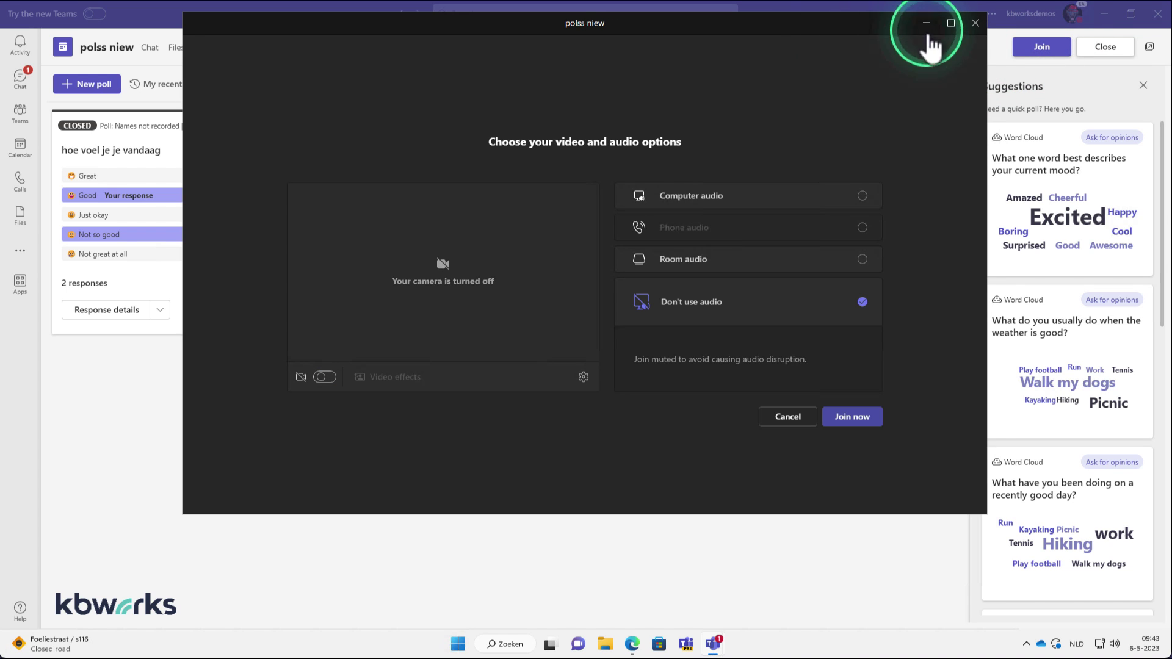
left_click(852, 416)
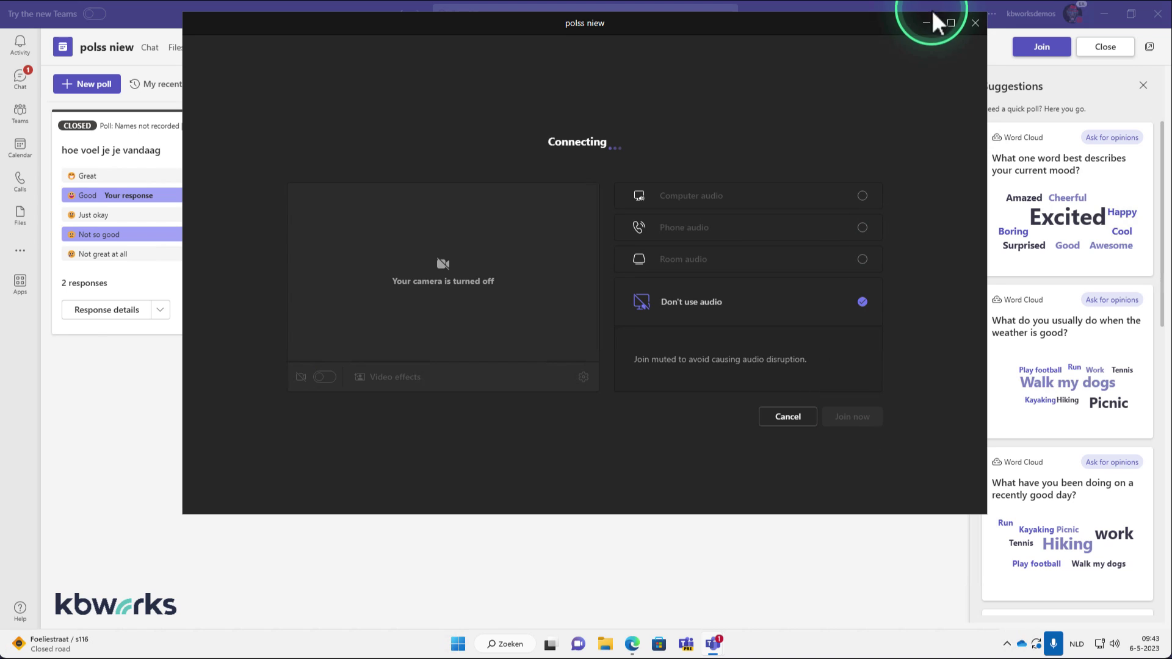
left_click(951, 23)
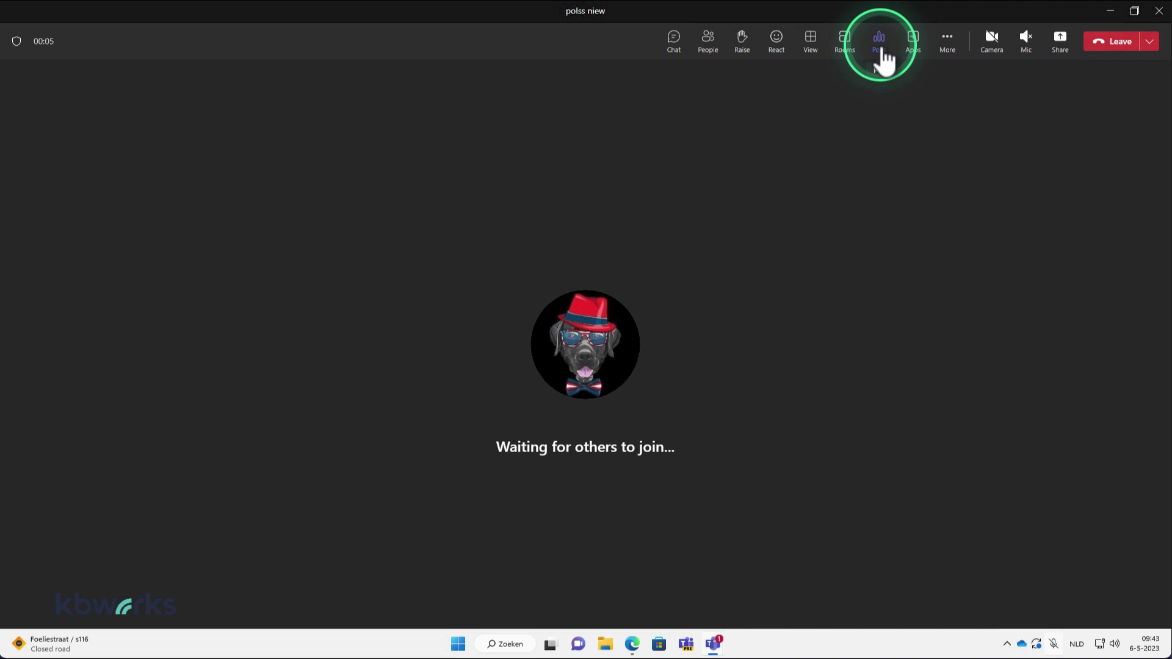
- Open the Polls panel from the meeting's apps list, dismissing the spatial audio card
left_click(913, 44)
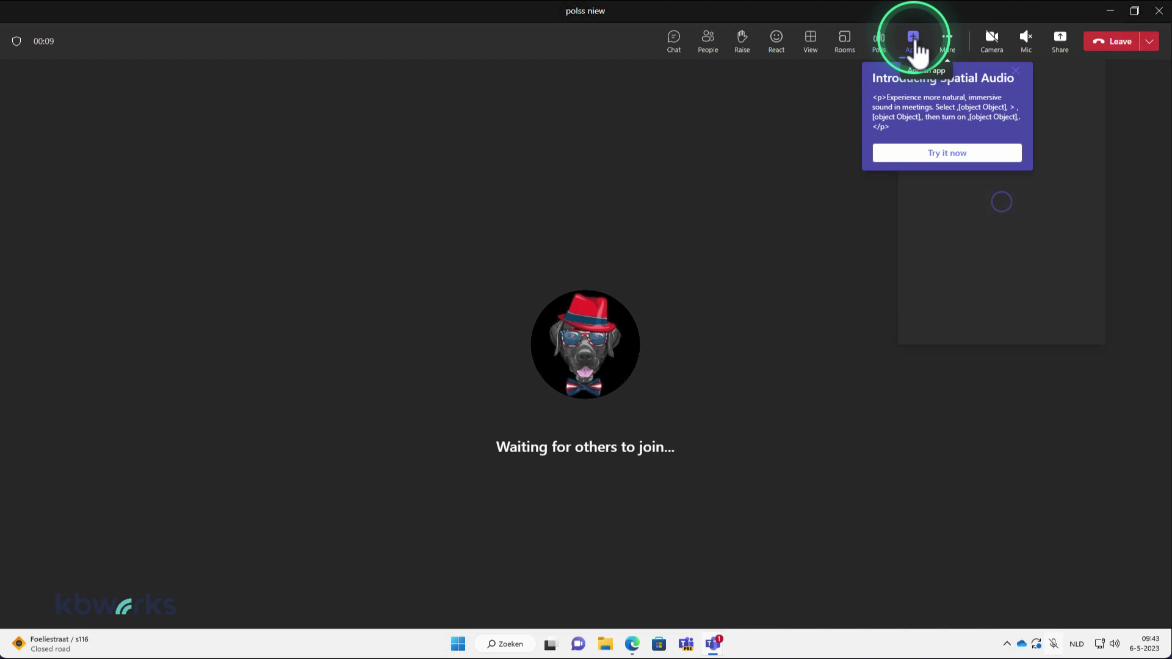
left_click(1013, 72)
left_click(913, 43)
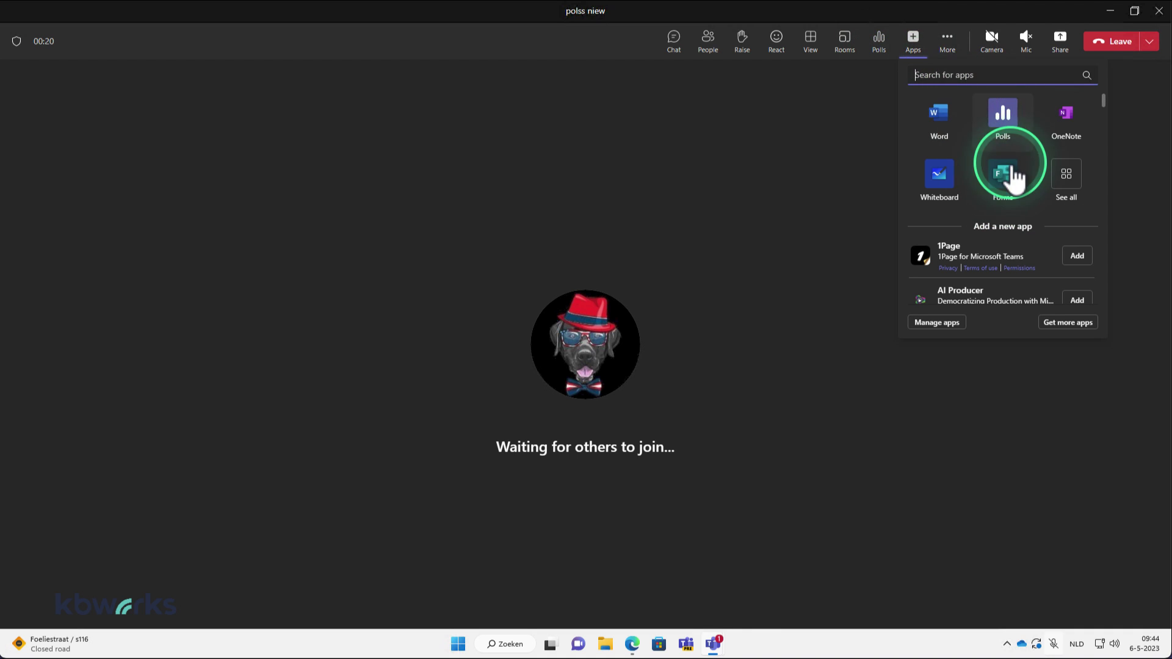
left_click(881, 49)
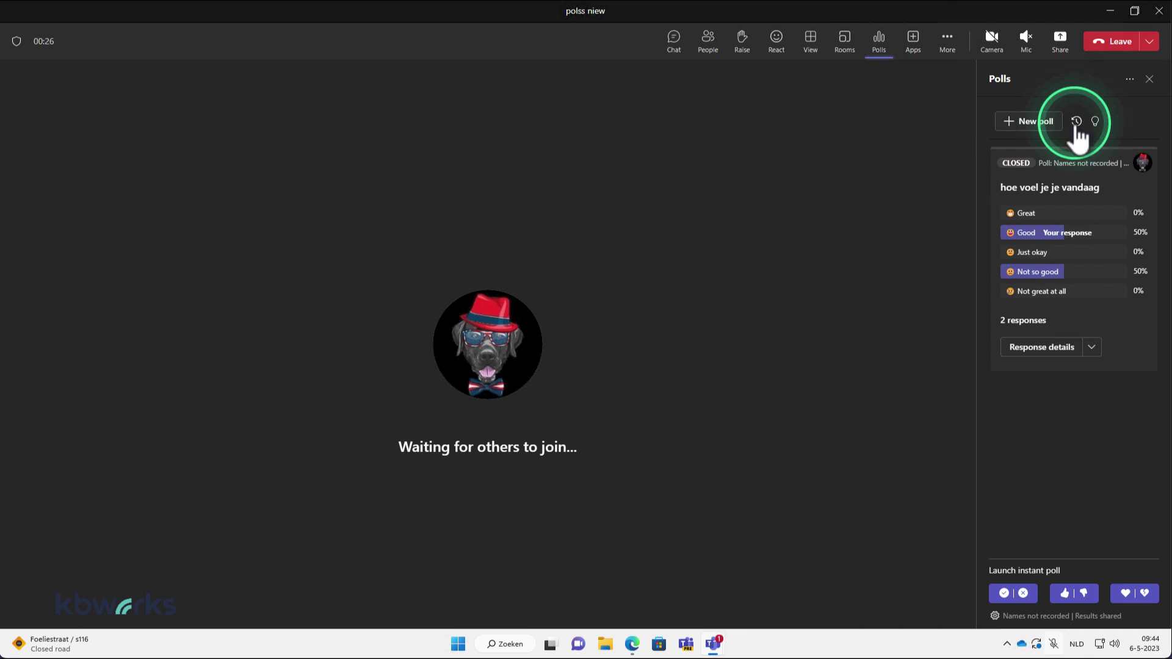
- Check the new poll chooser and the 'hoe voel je je vandaag' response details (Good 50%, Not so good 50%)
left_click(1040, 124)
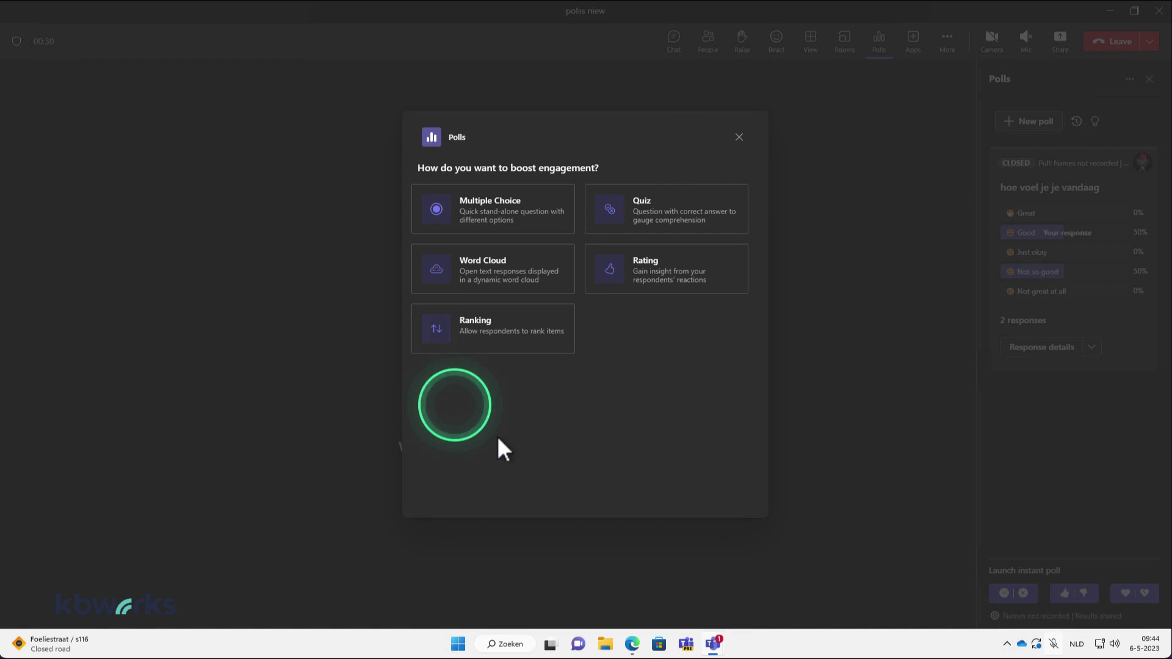
left_click(738, 146)
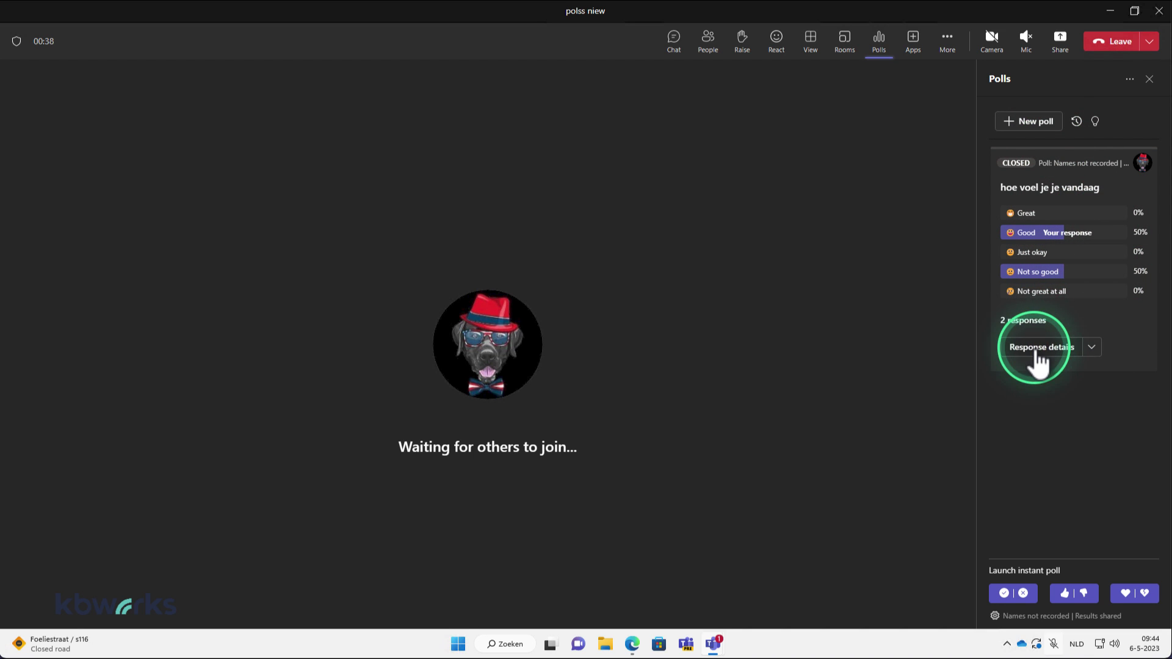
left_click(1060, 354)
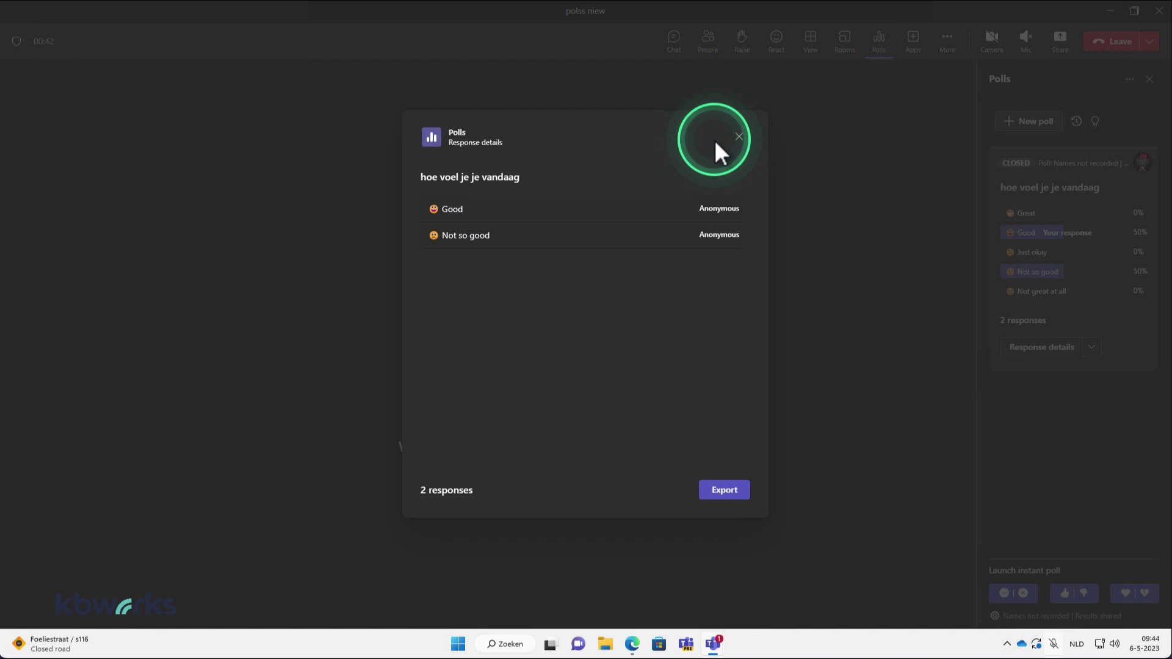
left_click(739, 137)
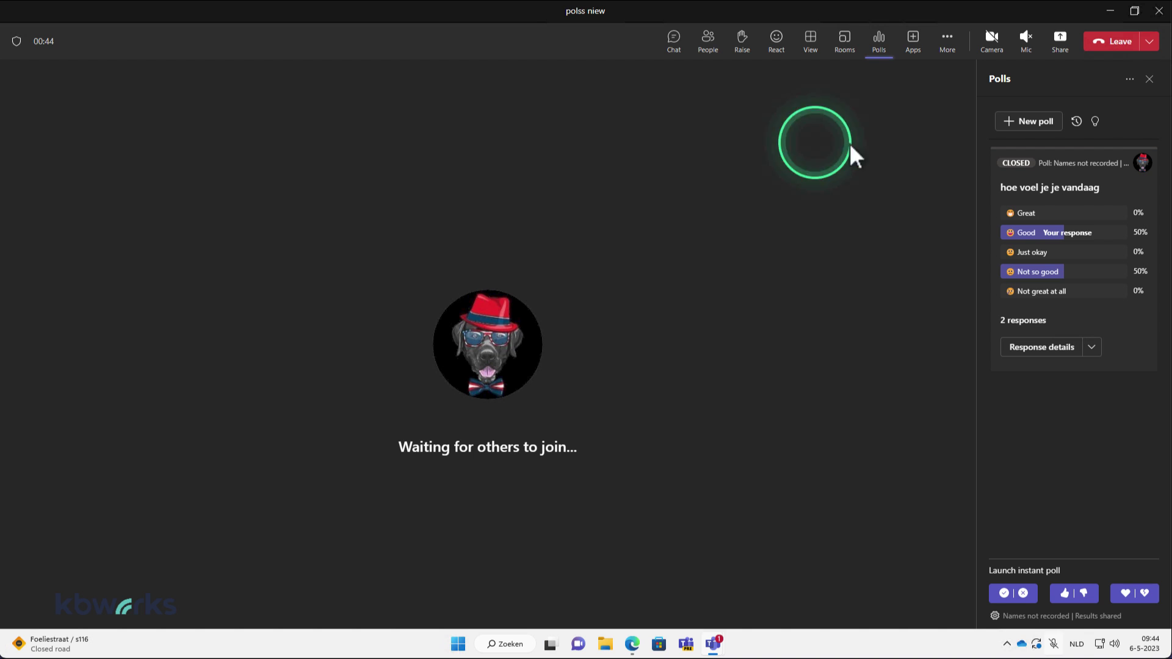
- Leave the meeting and switch Edge to the Microsoft 365 home page with recent forms
left_click(1120, 43)
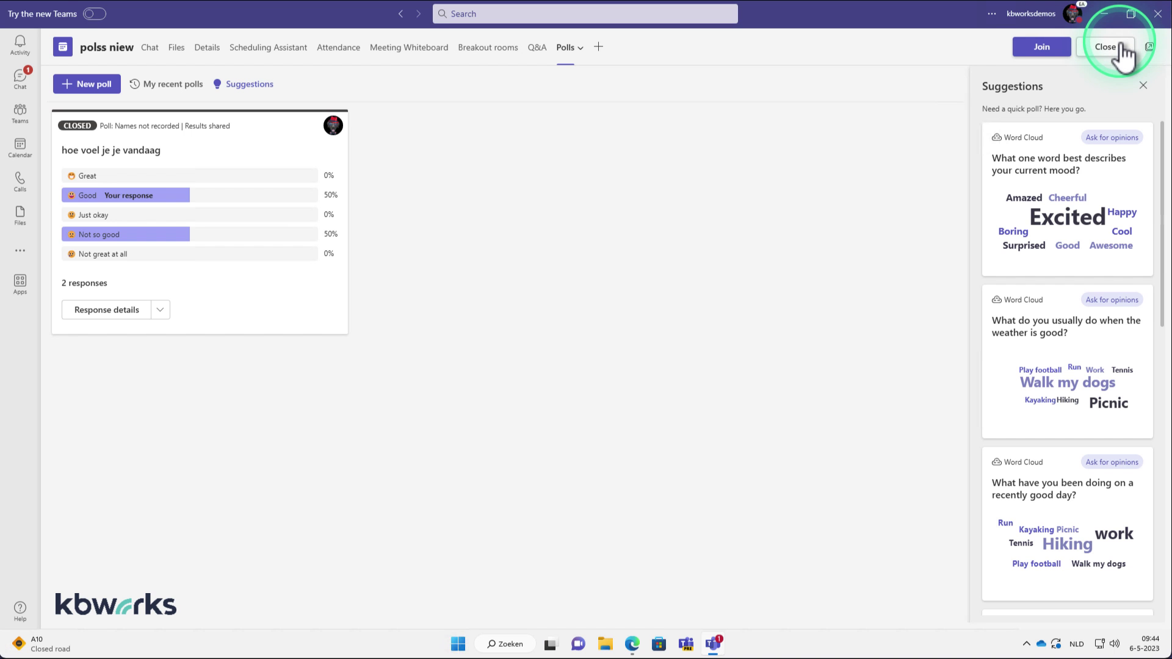
left_click(632, 644)
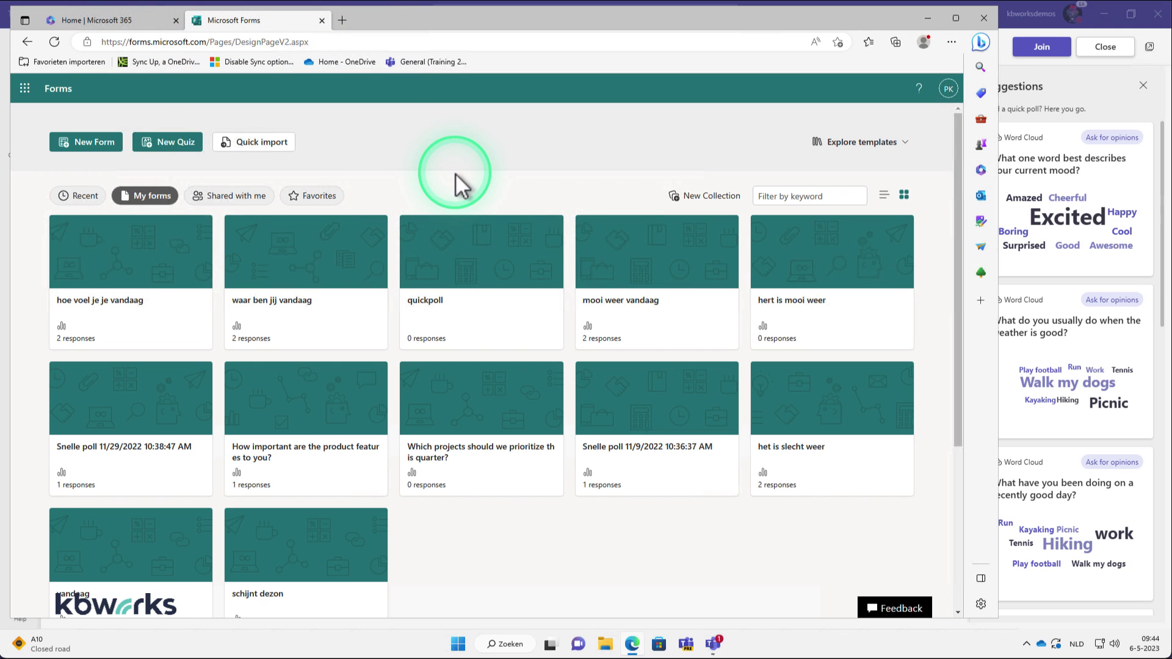
left_click(77, 196)
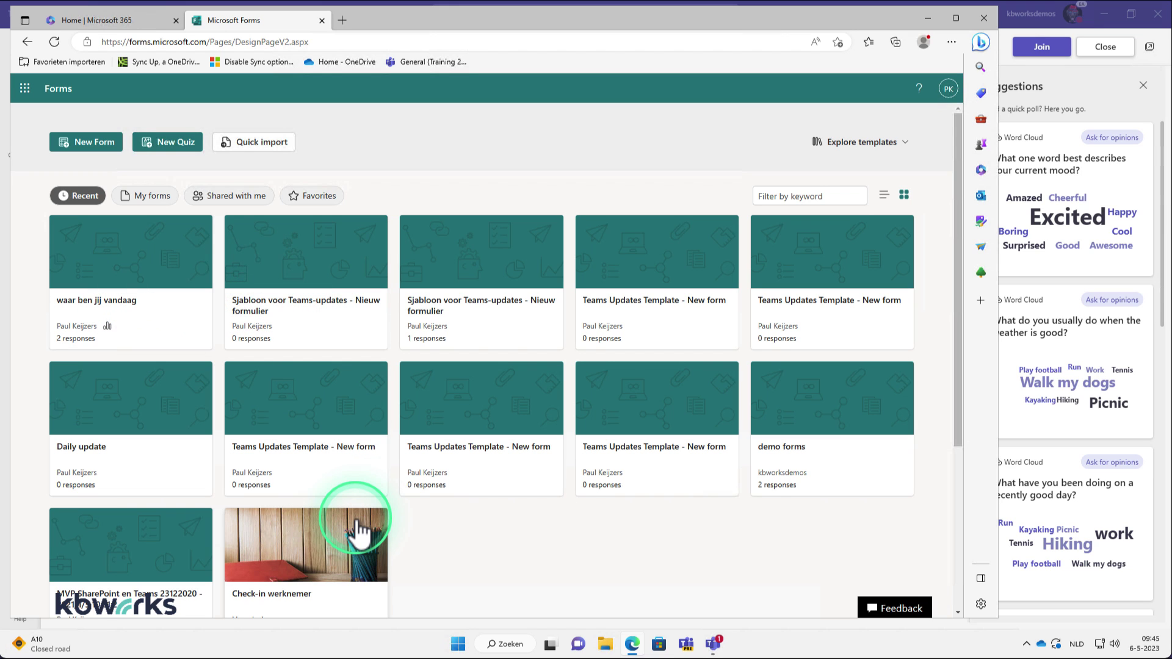
left_click(116, 20)
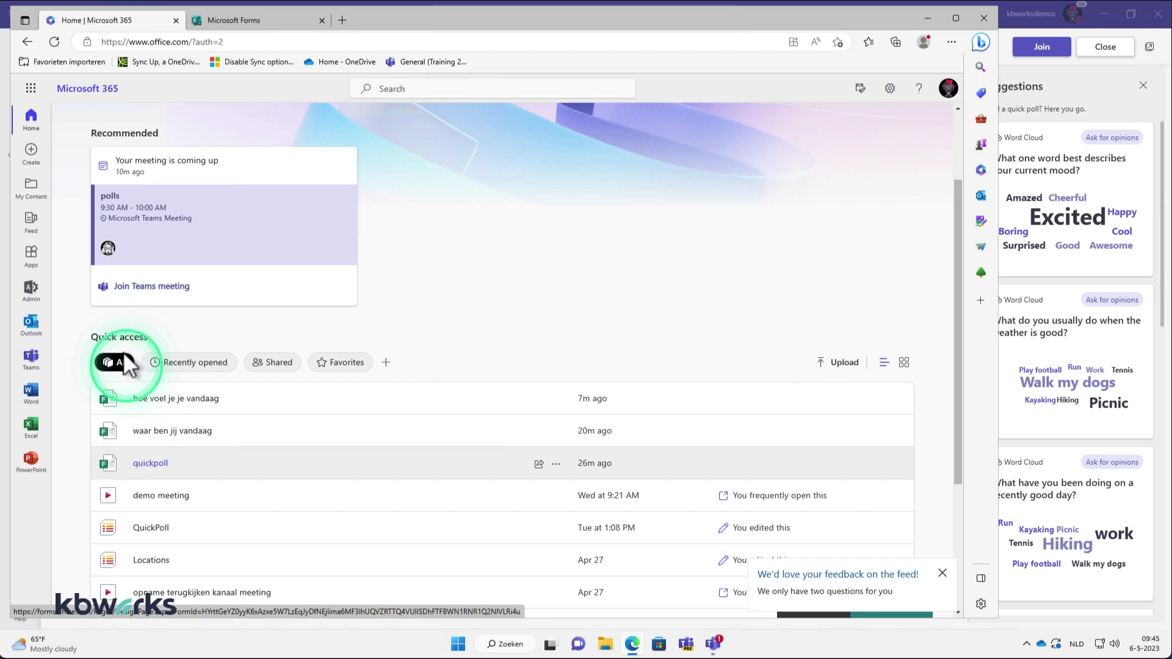
- Open Forms from All apps in Microsoft 365 and browse its Recent forms grid, led by 'quickpoll'
left_click(32, 254)
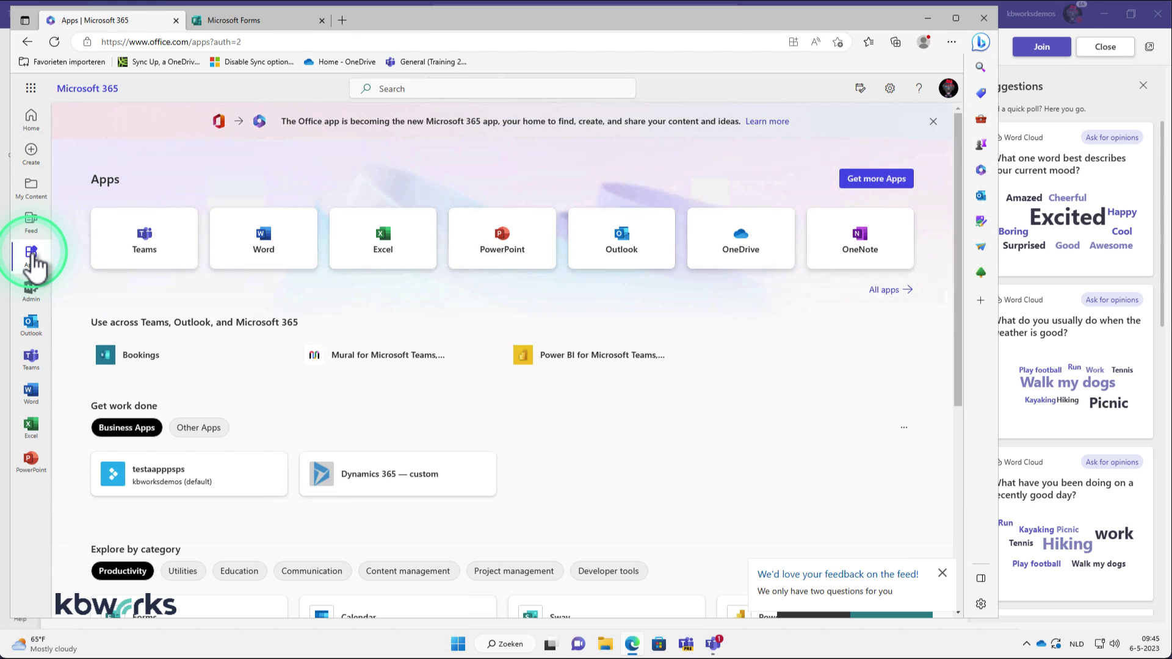
left_click(891, 291)
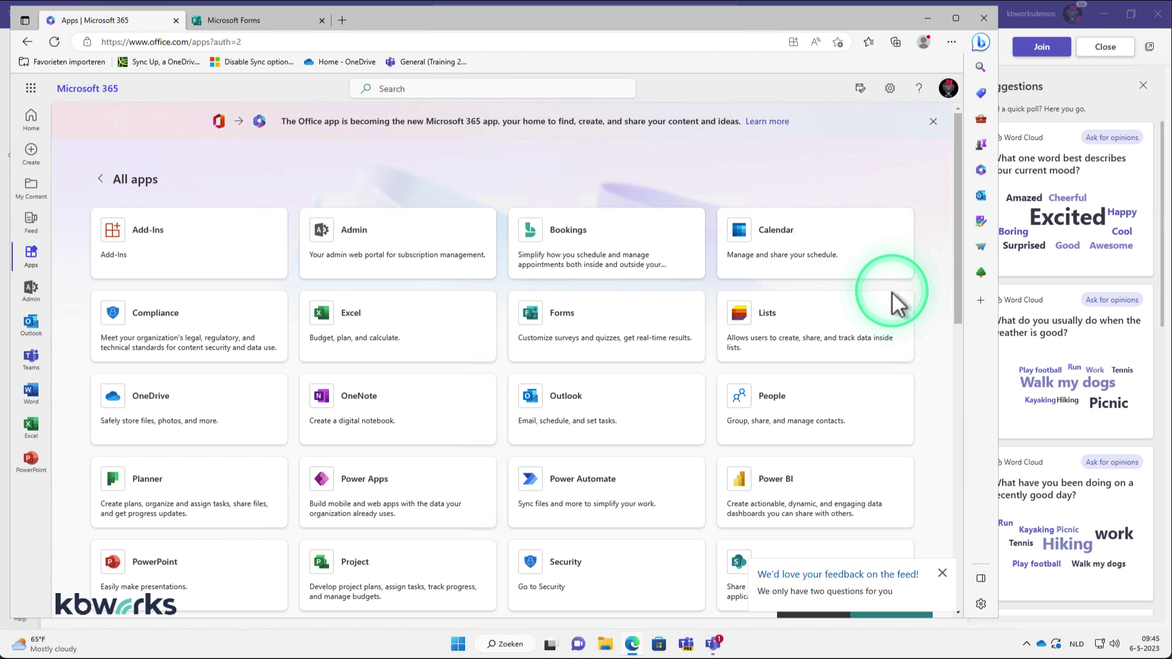
left_click(562, 321)
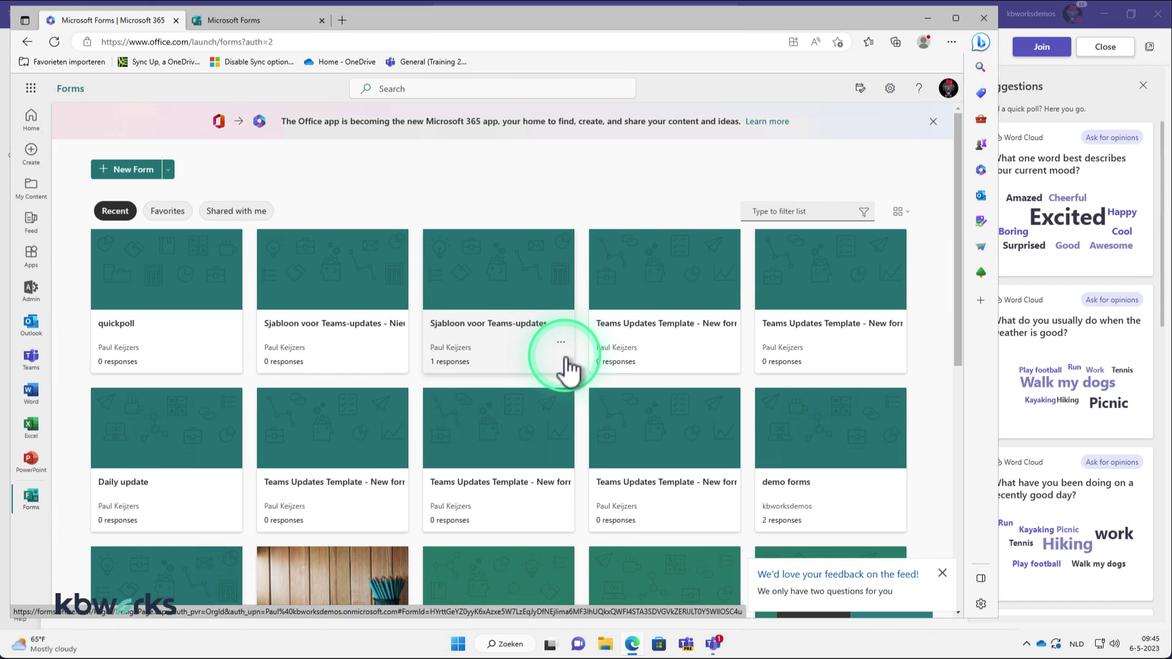
scroll(576, 403, "down", 4)
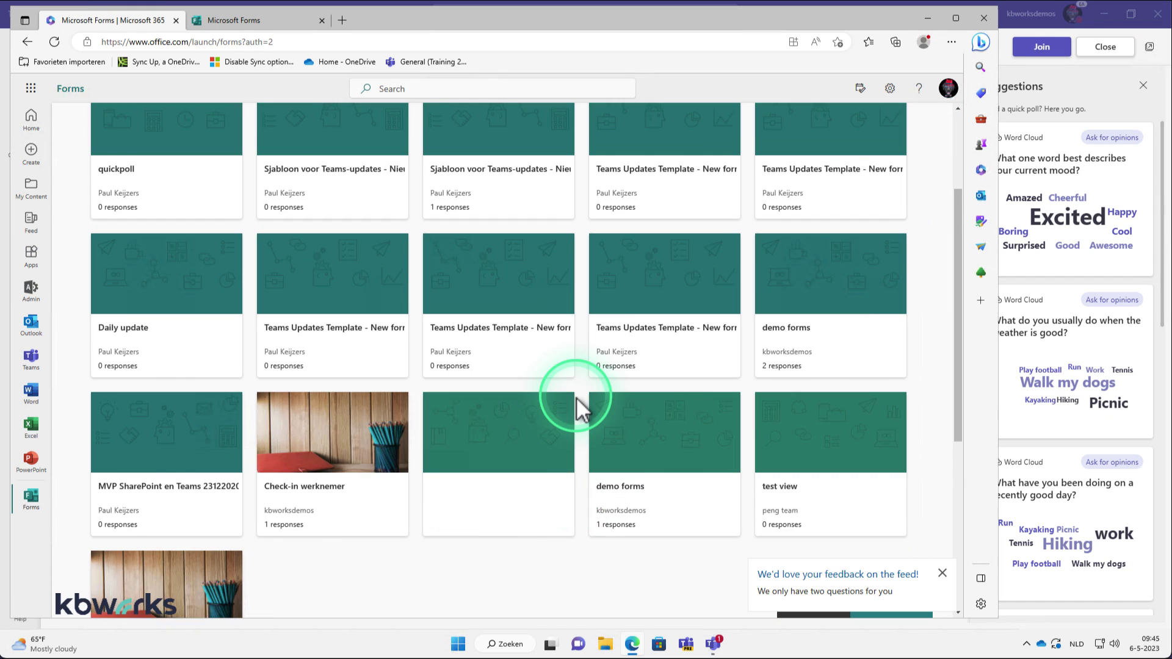
scroll(554, 413, "up", 3)
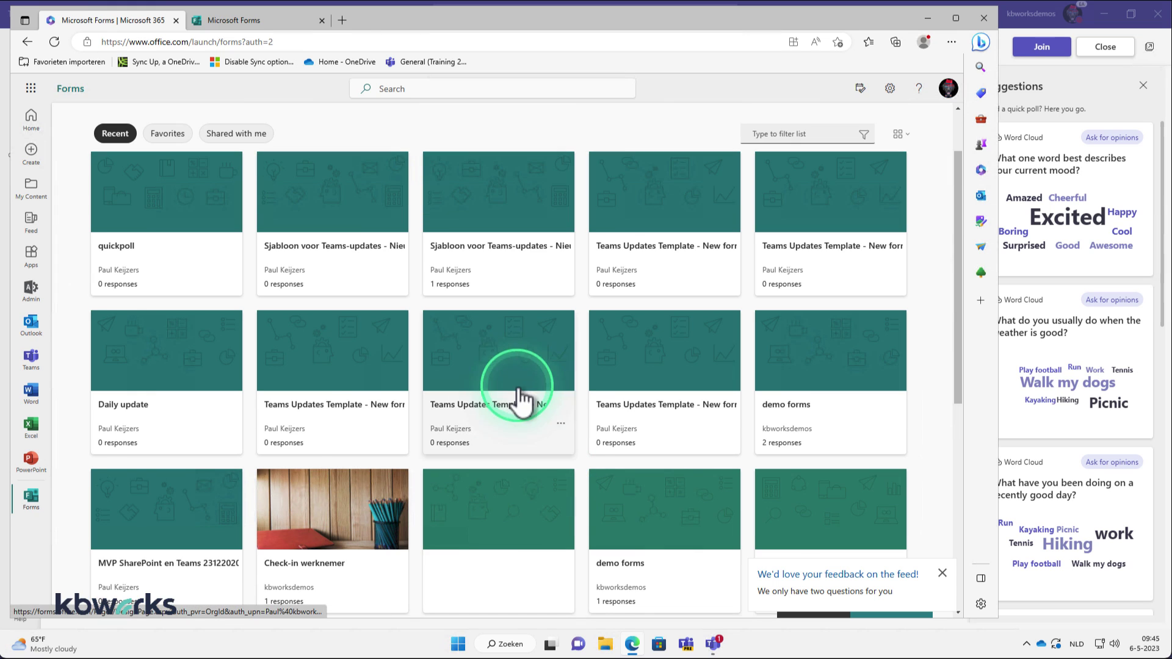
left_click(268, 24)
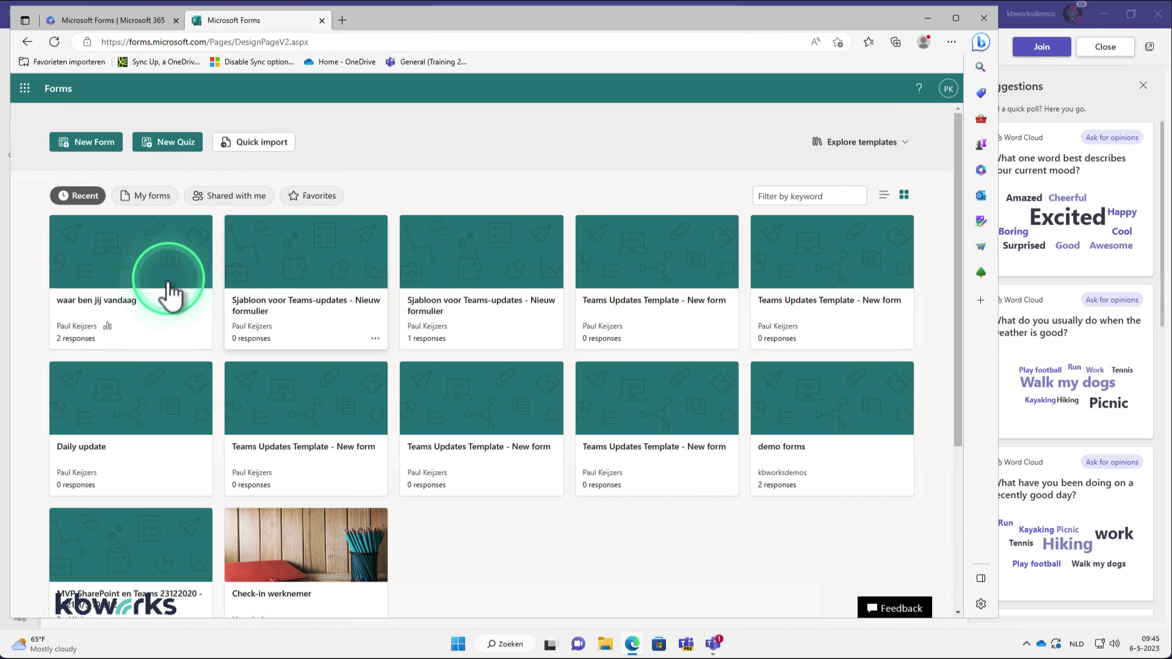
left_click(103, 21)
scroll(309, 283, "down", 3)
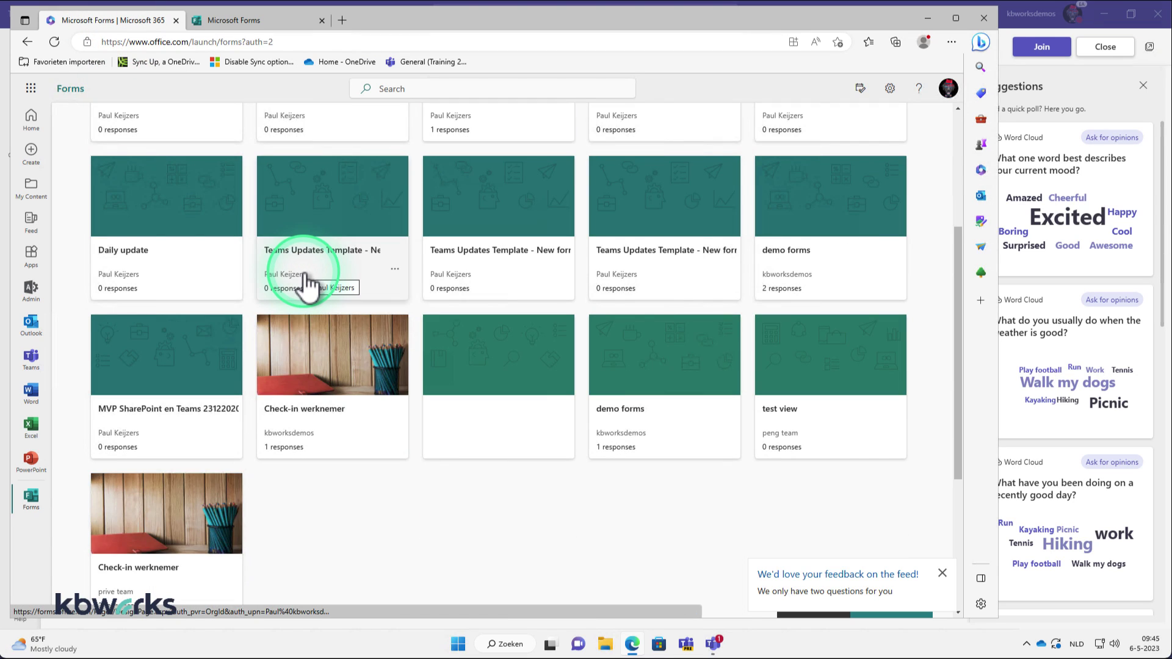
scroll(309, 283, "up", 3)
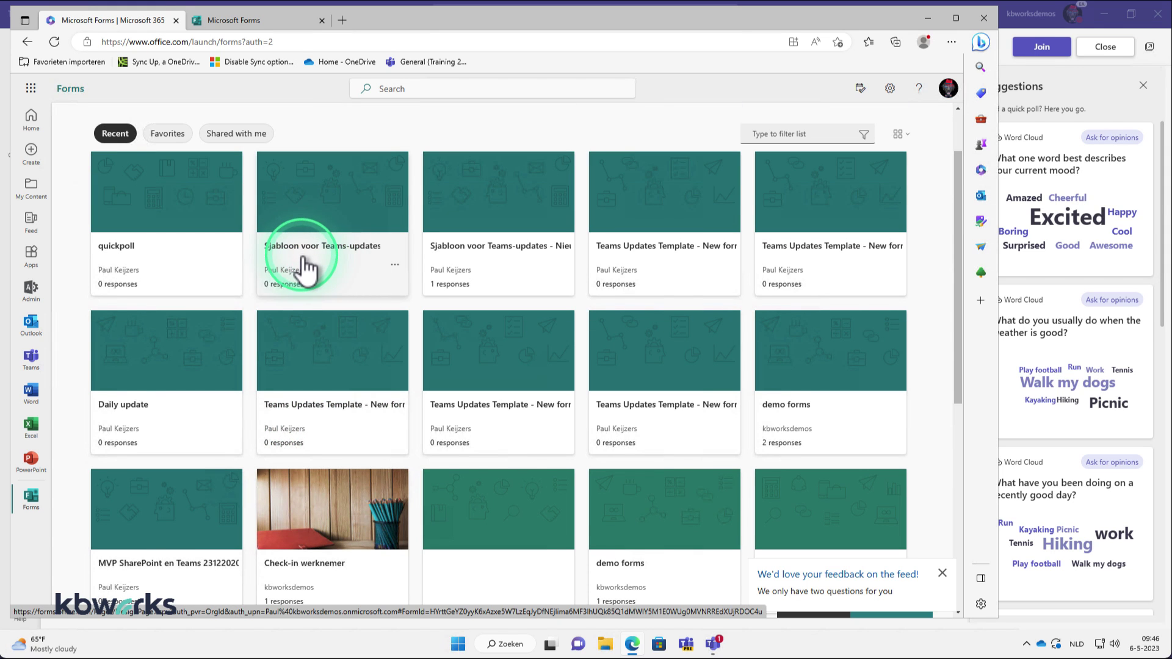
- Open 'hoe voel je je vandaag' from My forms and view its 2 responses (Good 1, Not so good 1)
left_click(247, 24)
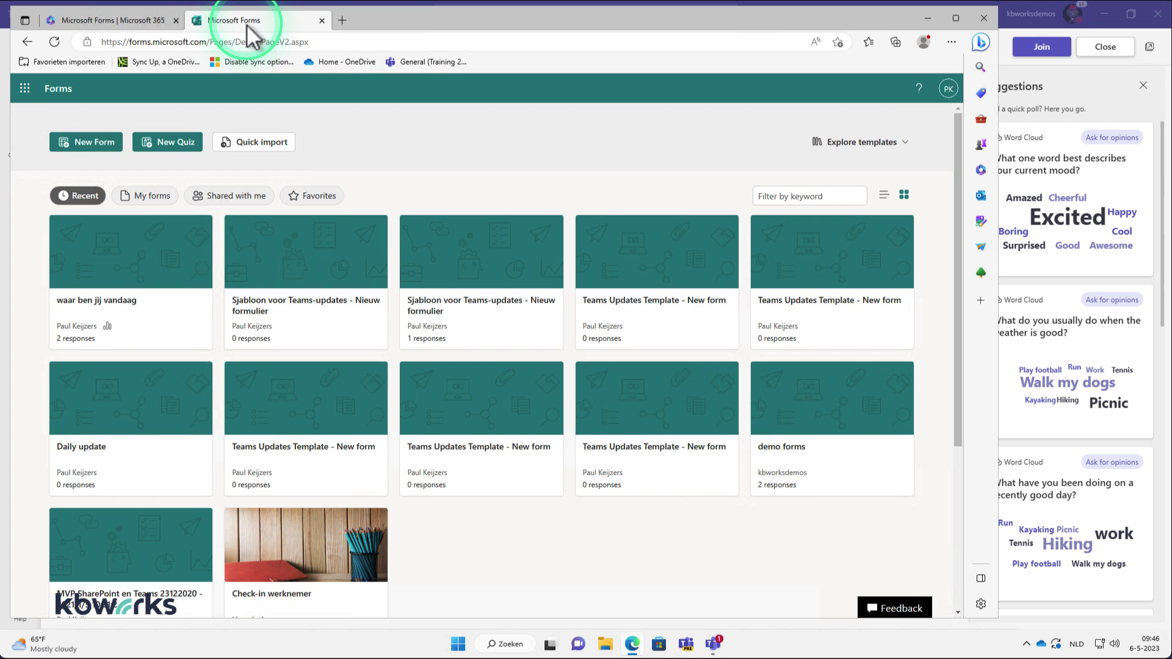
left_click(133, 201)
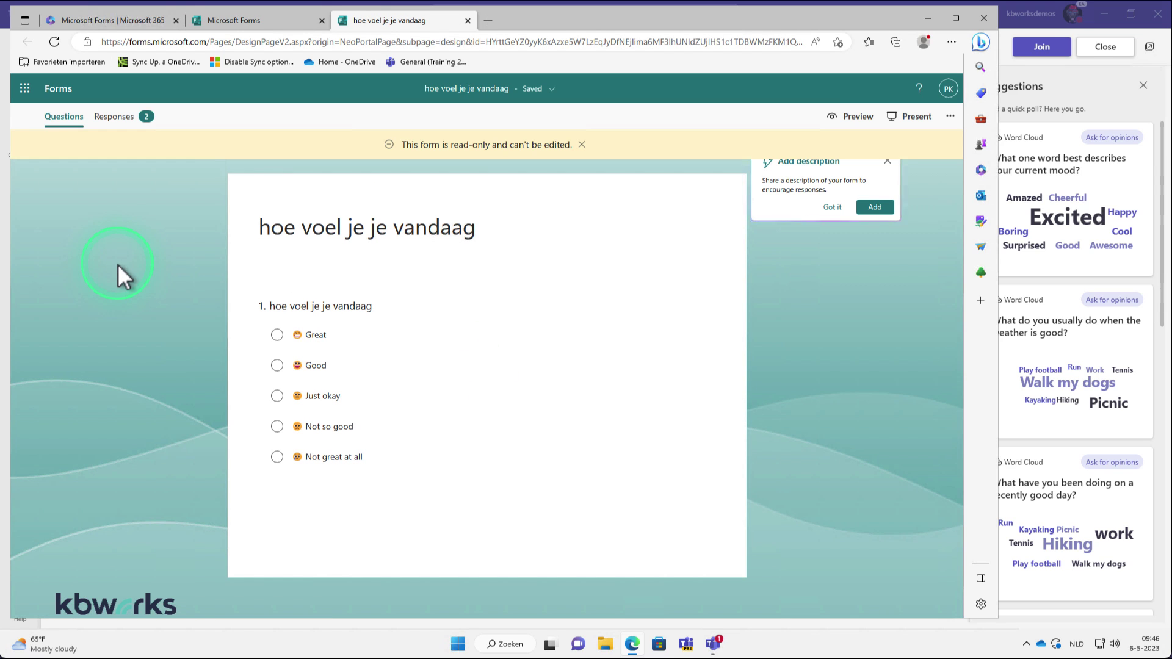
left_click(113, 117)
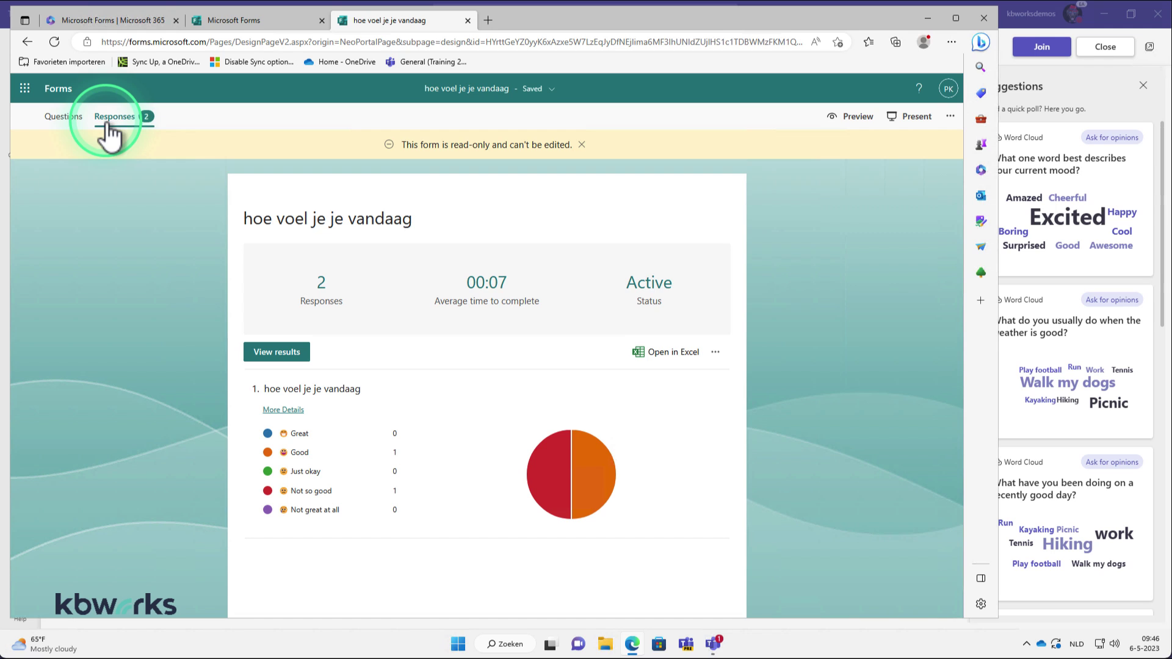
- Show the form's Collaborate or Duplicate panel with collaboration and duplicate-template links
left_click(951, 118)
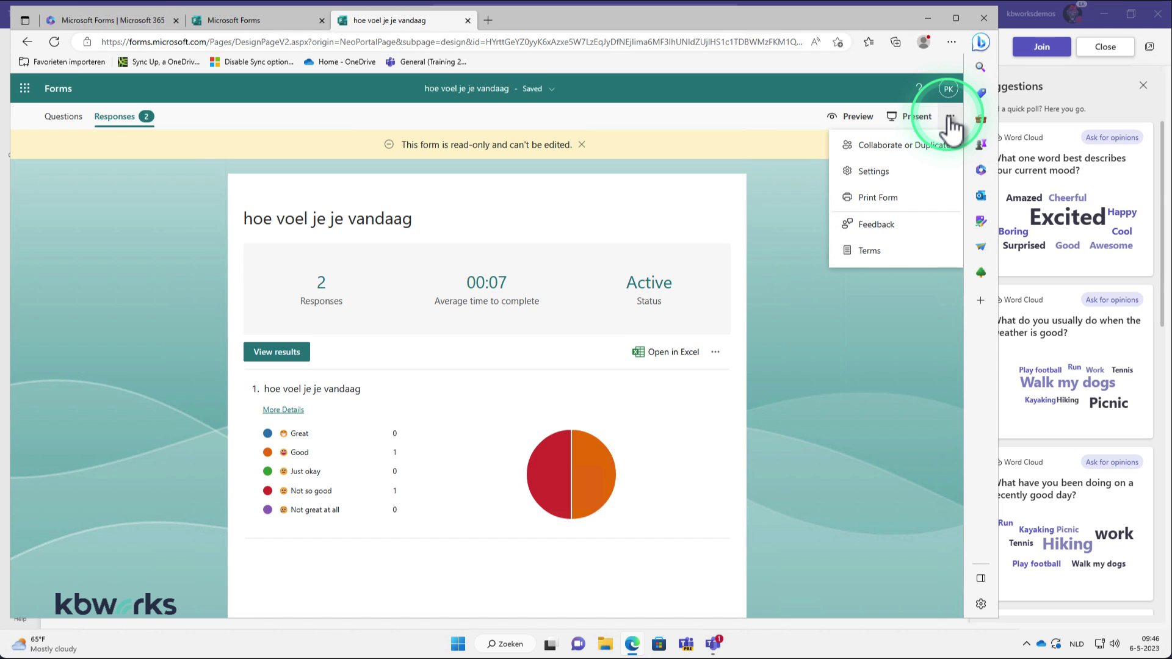
left_click(921, 144)
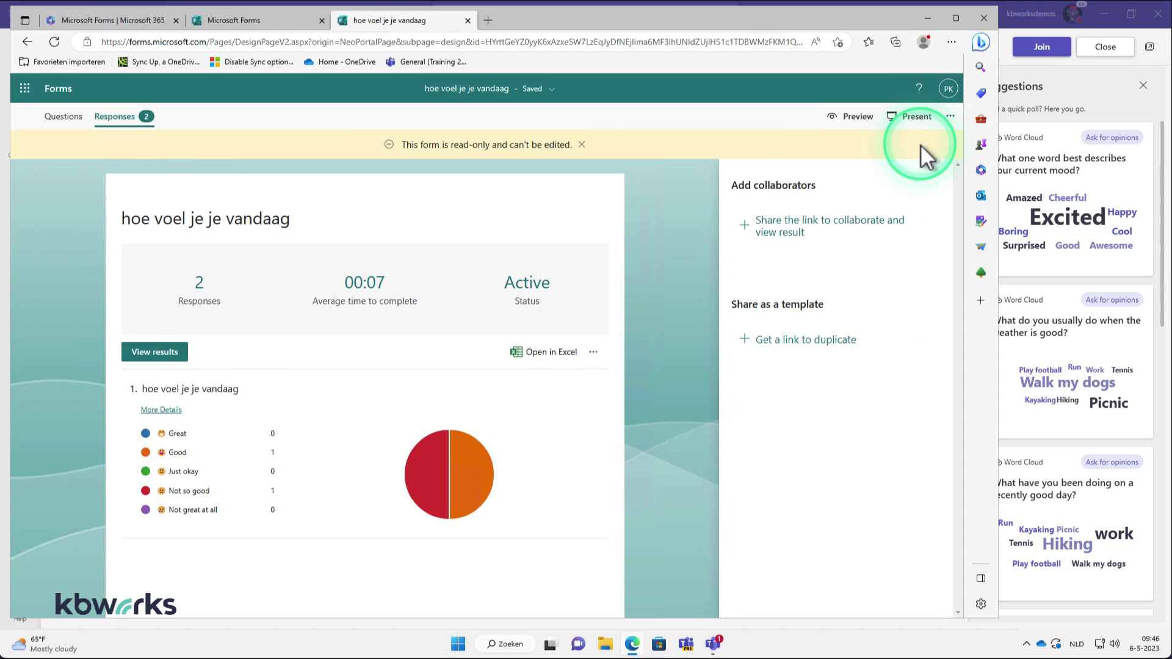